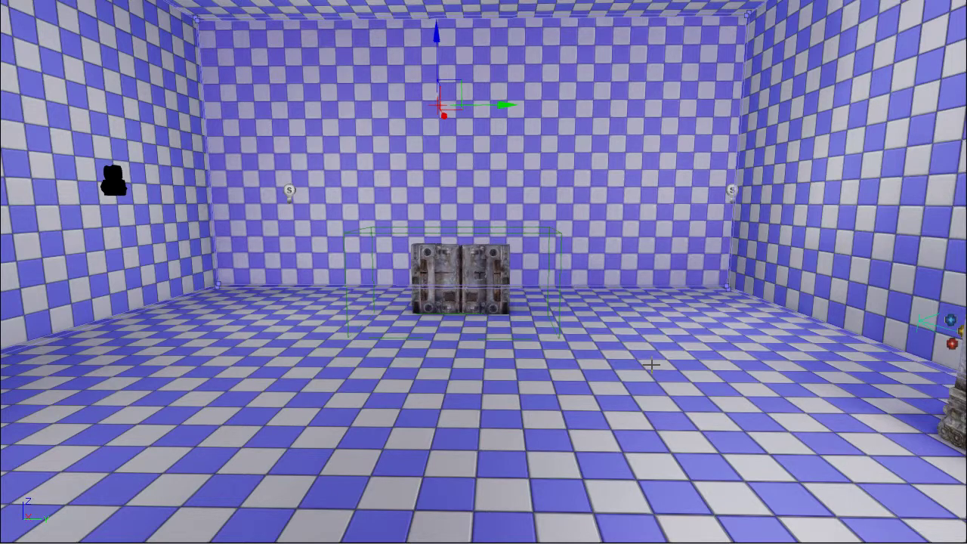
Look around the checkered room and examine the stone columns and the camera actors along the wall
right_click_drag(633, 314, 711, 312)
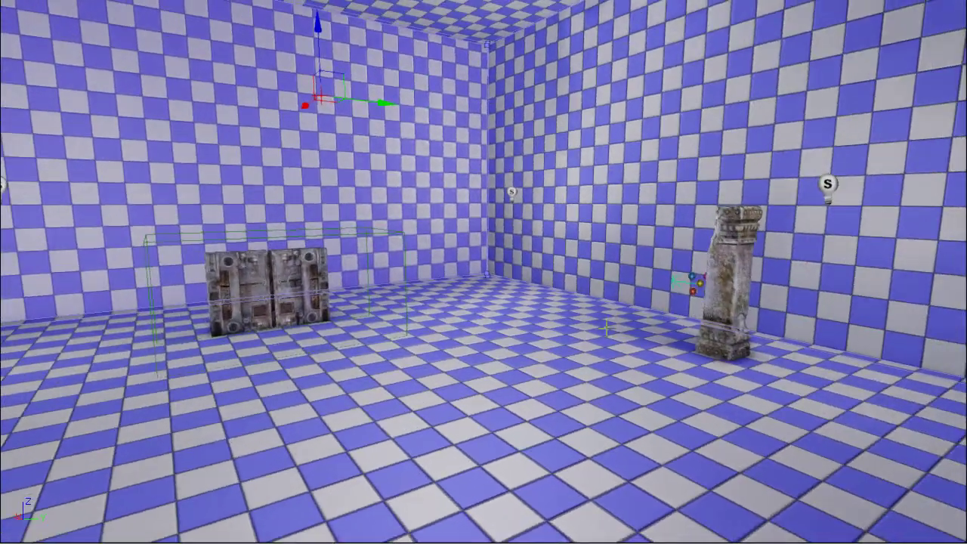
right_click_drag(603, 328, 511, 322)
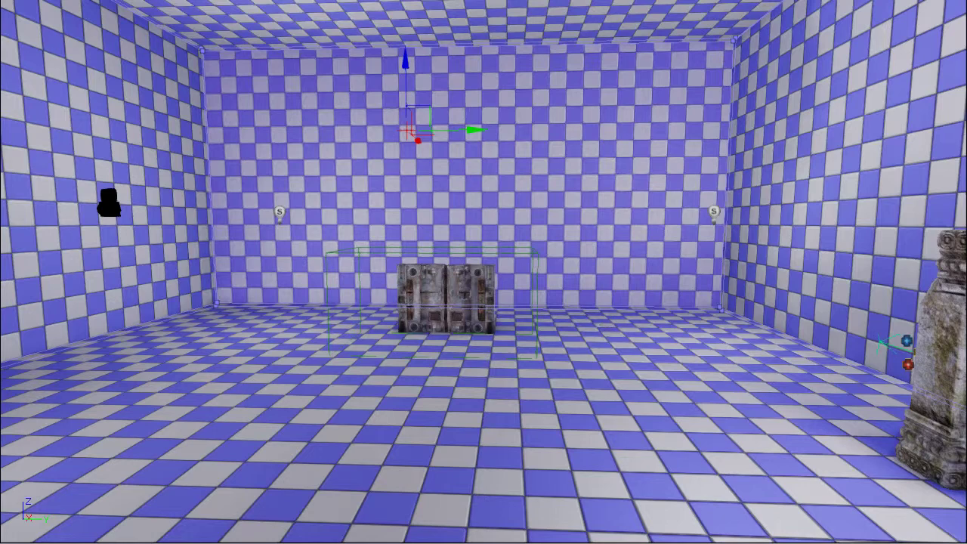
right_click_drag(444, 512, 517, 511)
right_click_drag(623, 325, 632, 329)
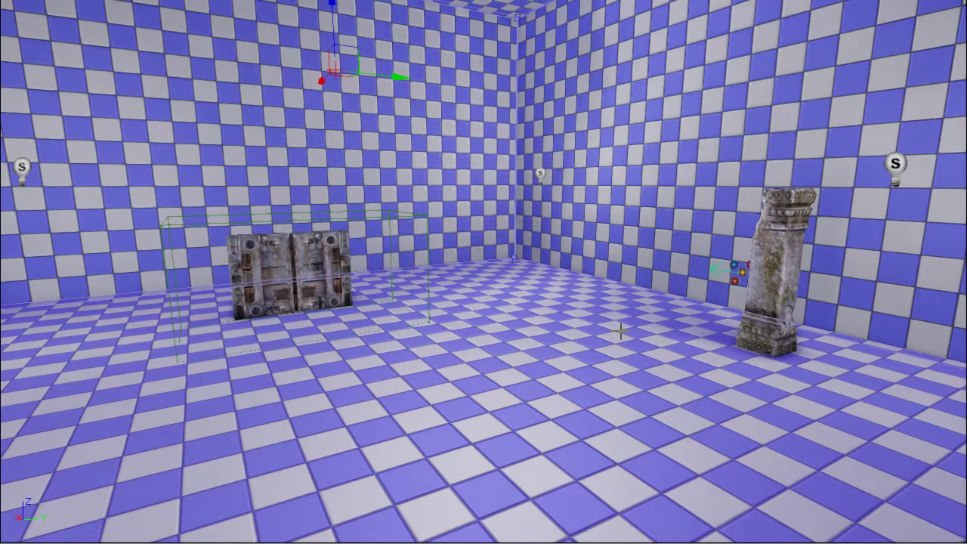
right_click_drag(509, 275, 492, 274)
right_click_drag(564, 264, 344, 272)
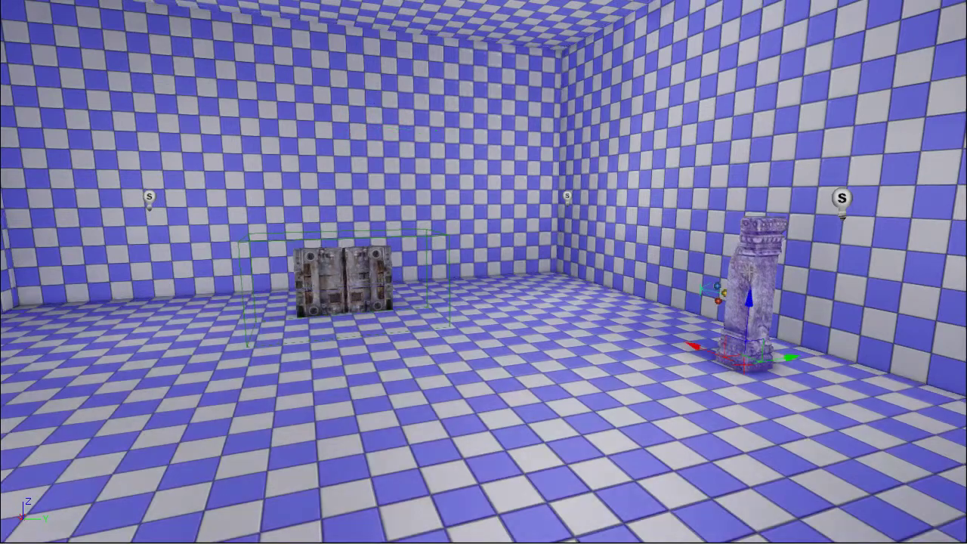
left_click(749, 273)
right_click_drag(749, 274, 742, 274)
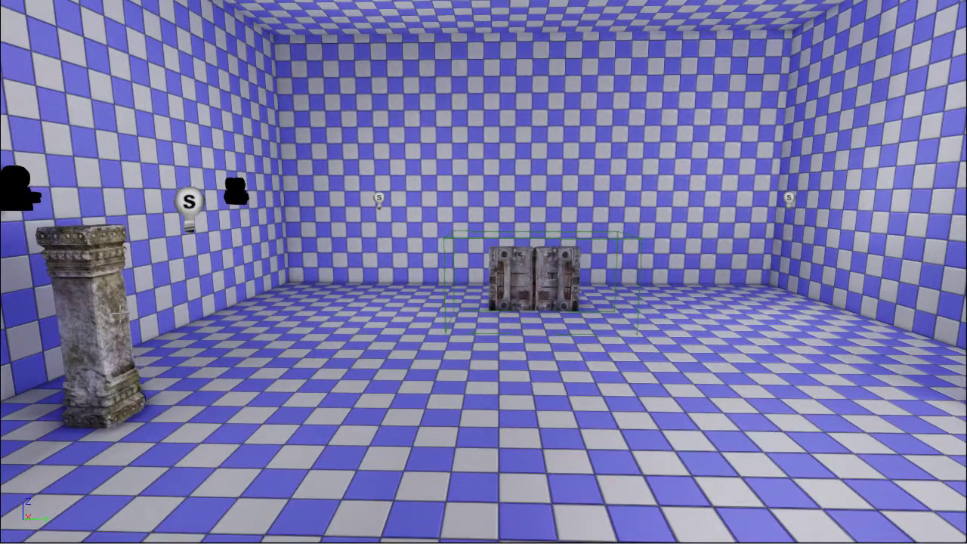
left_click(114, 313)
right_click_drag(292, 284, 274, 261)
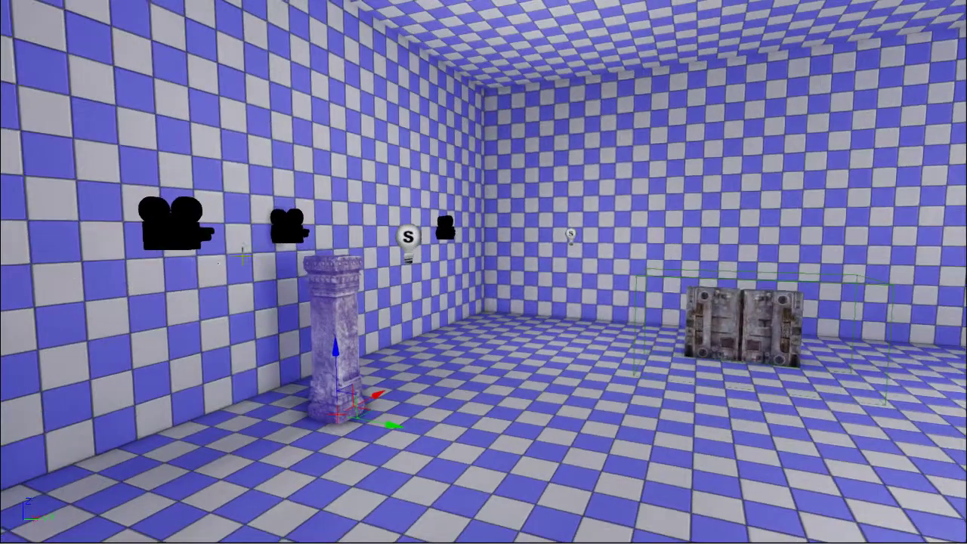
left_click(189, 222)
left_click(288, 224)
left_click(445, 227)
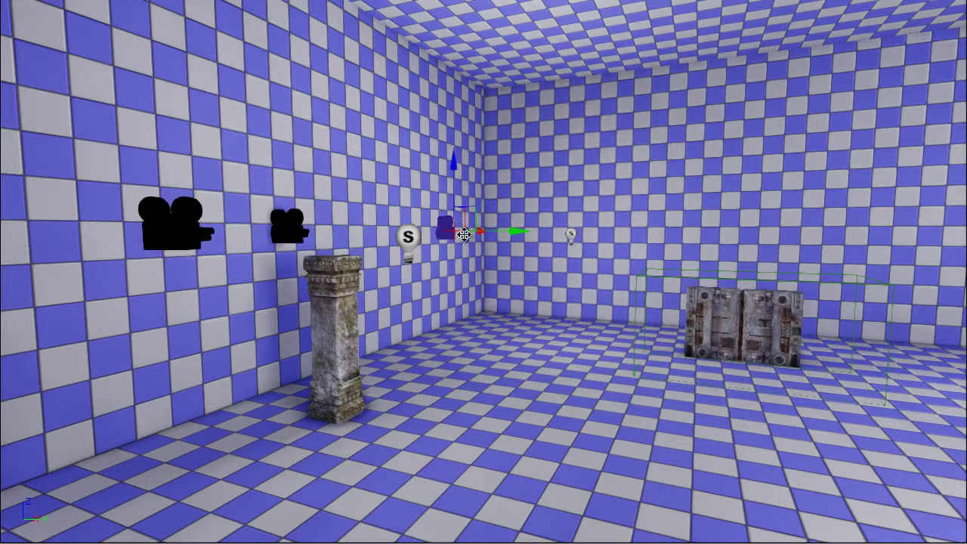
Examine the two blast door halves standing at the far end of the room
right_click_drag(522, 305, 491, 306)
left_click(491, 306)
left_click(537, 272)
left_click(496, 272)
left_click(537, 272)
left_click(493, 269)
left_click(542, 280)
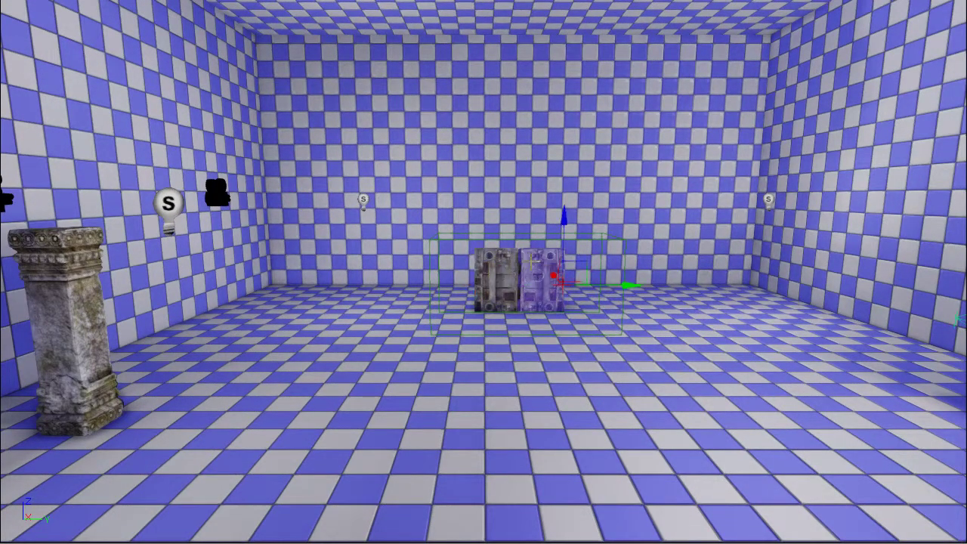
left_click(501, 261)
left_click(547, 261)
left_click_drag(440, 345, 440, 280)
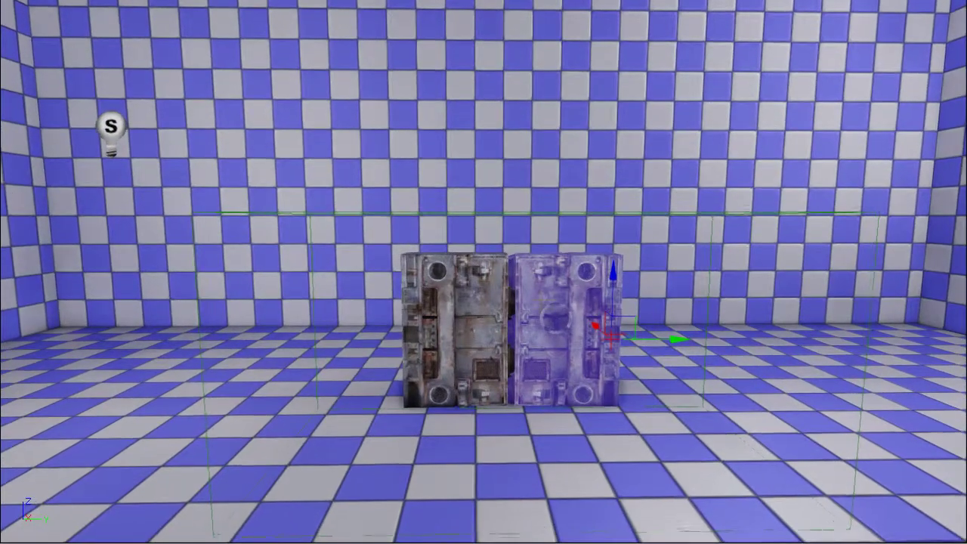
Find the right-hand door's mesh in the Content Browser and add S_HU_Doors_SM_BlastDoor01 as an InterpActor on the floor before the doors
right_click(565, 278)
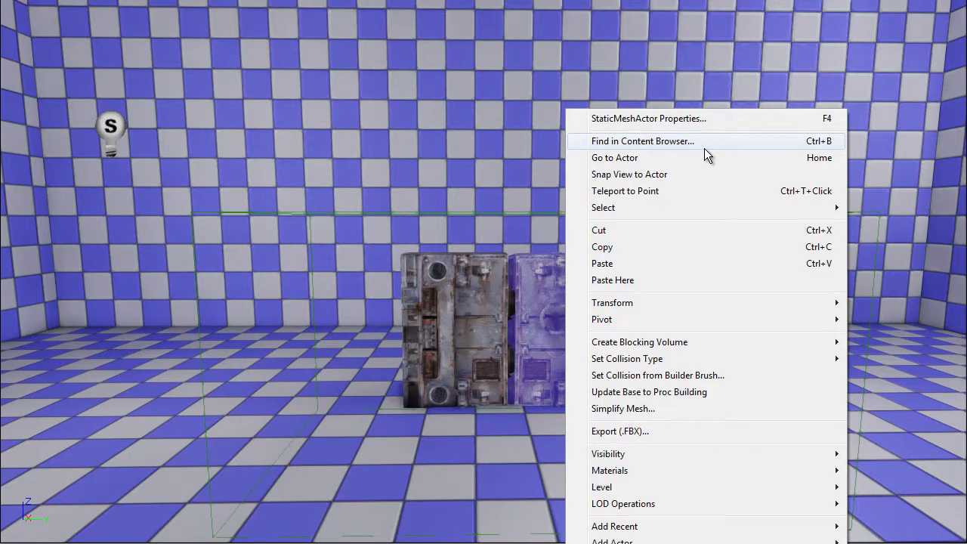
left_click(704, 149)
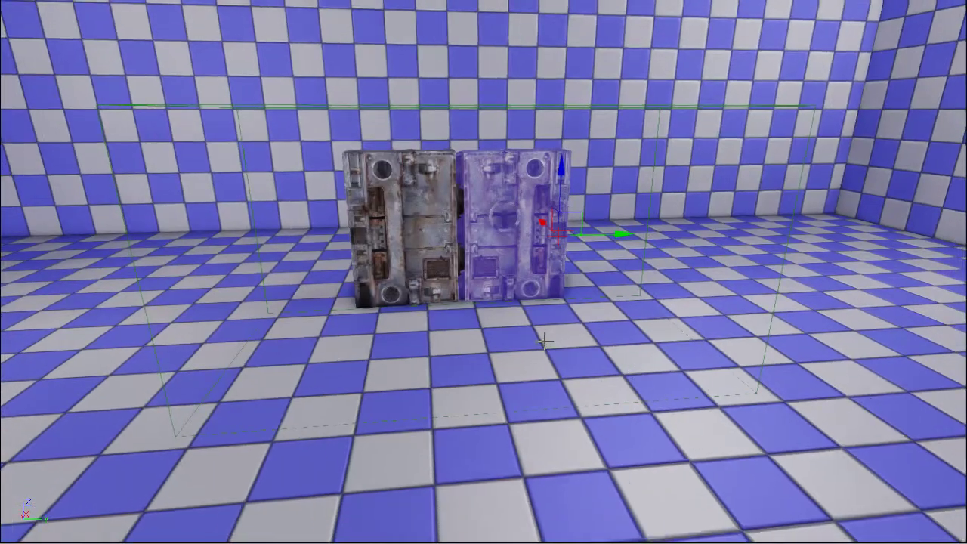
right_click(546, 325)
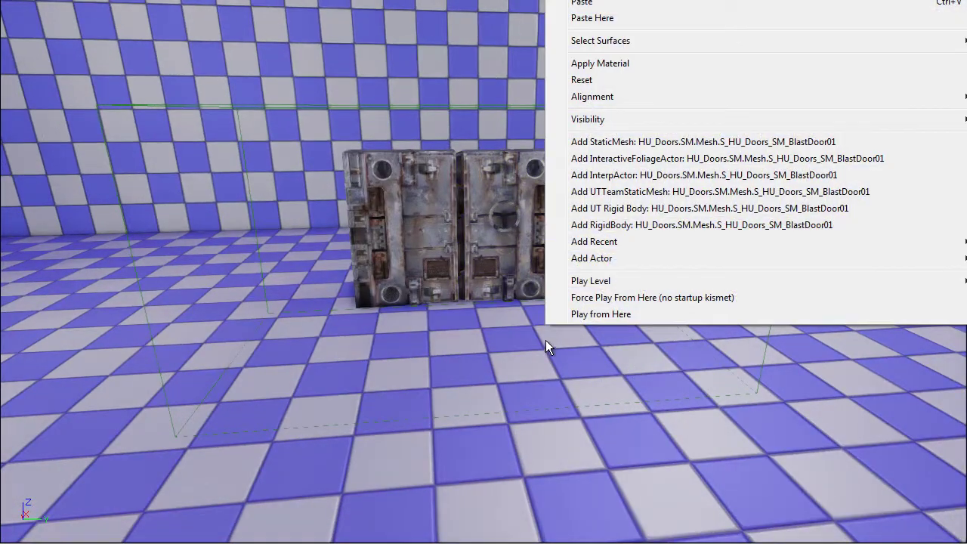
left_click(625, 181)
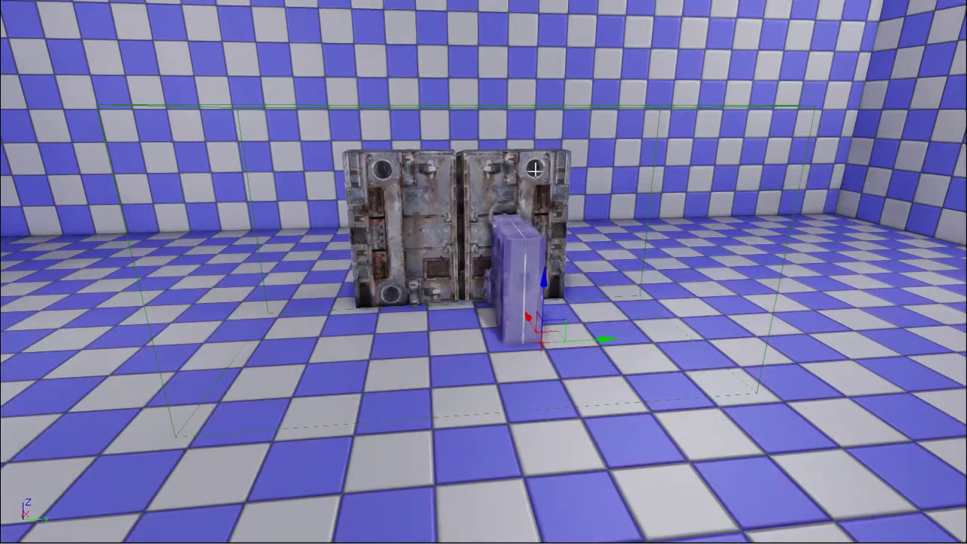
Replace the old right-hand door with the new InterpActor, raising it, rotating it -90 degrees and moving it beside the left-hand door
left_click(524, 288)
left_click_drag(547, 280, 553, 209)
key("space")
left_click_drag(541, 306, 3, 302)
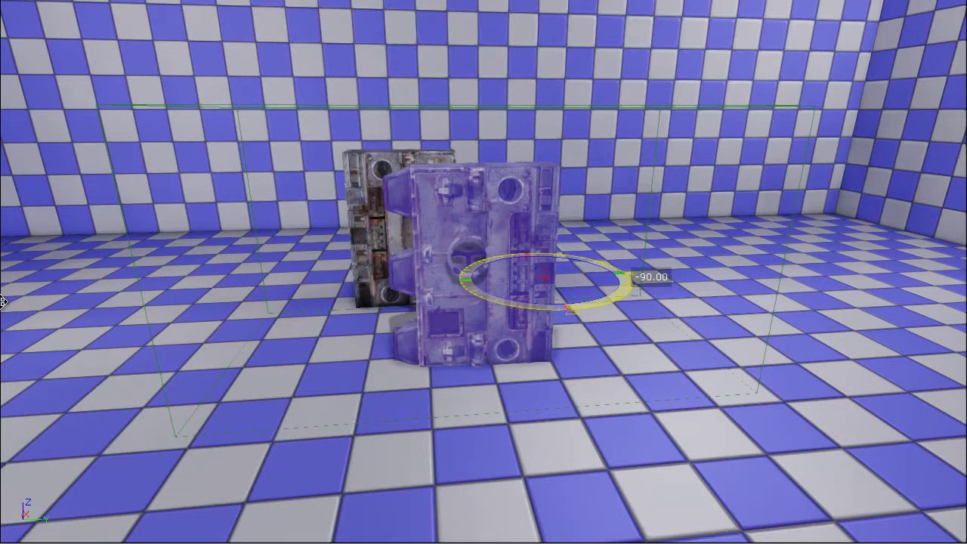
key("space")
left_click_drag(538, 266, 510, 227)
left_click_drag(575, 236, 620, 225)
Try to place another S_HU_Doors_SM_BlastDoor01 InterpActor on the floor in front of the left-hand door
left_click(414, 273)
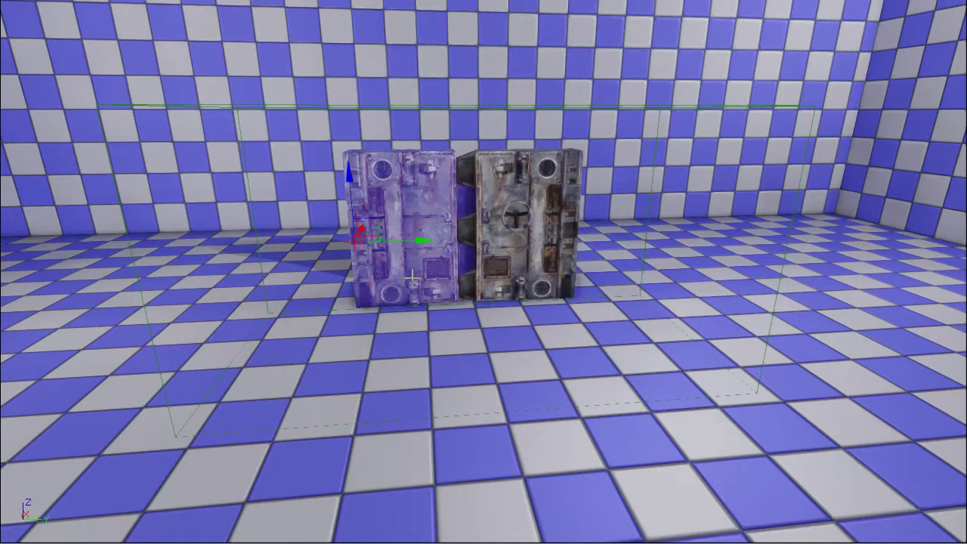
right_click(411, 237)
left_click(557, 42)
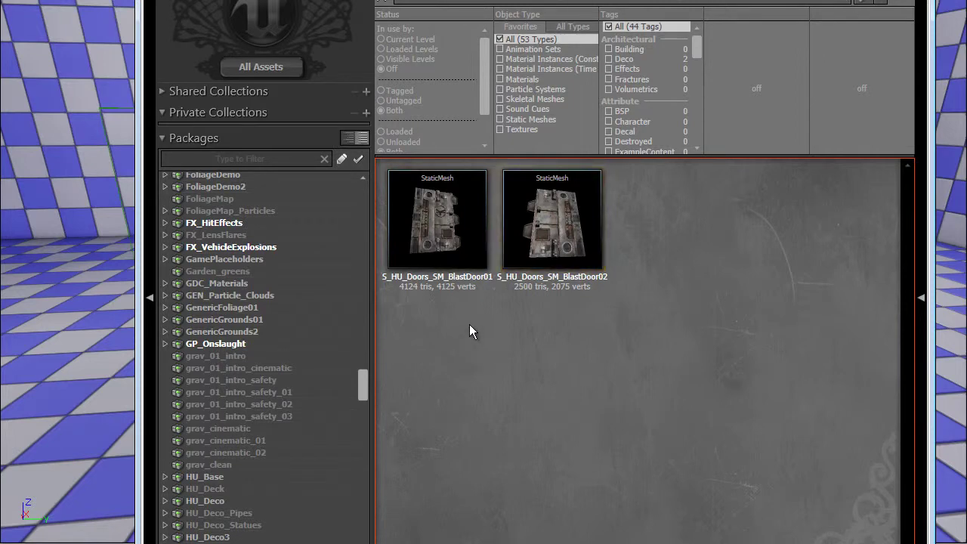
left_click(438, 236)
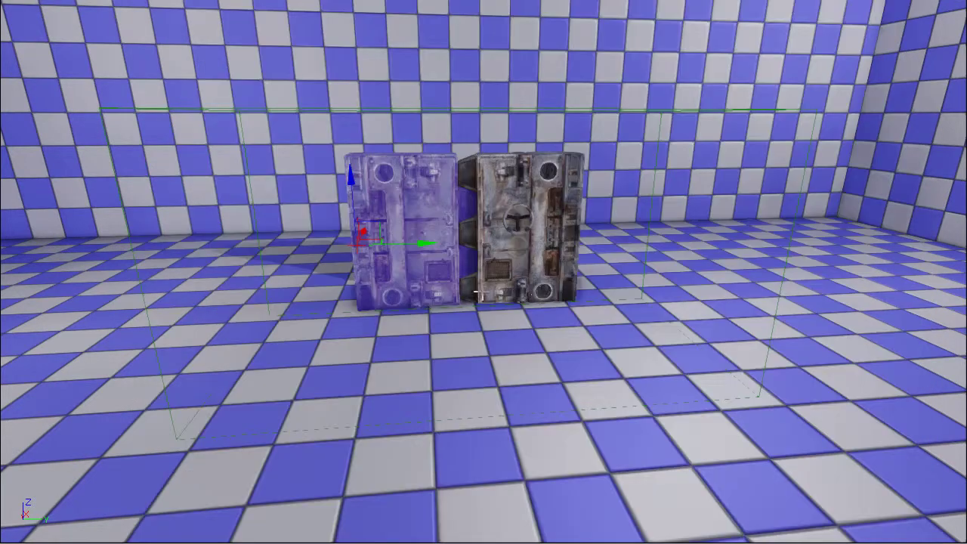
right_click(403, 353)
left_click(418, 189)
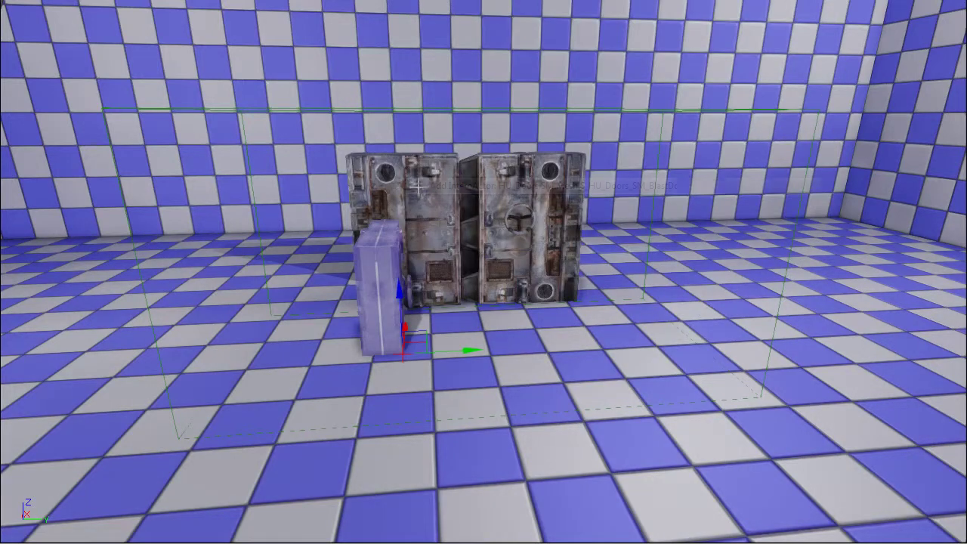
Delete the old left-hand door along with the second S_HU_Doors_SM_BlastDoor01 copy, keeping only the right-hand door
key("Delete")
left_click(374, 289)
left_click_drag(400, 293, 396, 227)
key("space")
left_click_drag(447, 301, 470, 300)
key("space")
key("space")
left_click_drag(413, 278, 352, 250)
key("Delete")
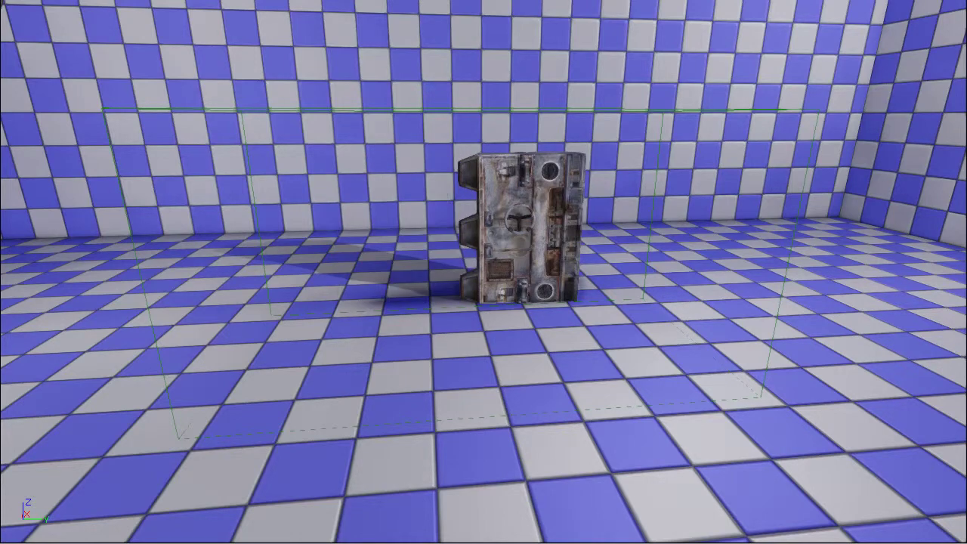
Choose the S_HU_Doors_SM_BlastDoor02 mesh in the Content Browser and add it as an InterpActor beside the right-hand door
key("ctrl+shift+f")
left_click(549, 227)
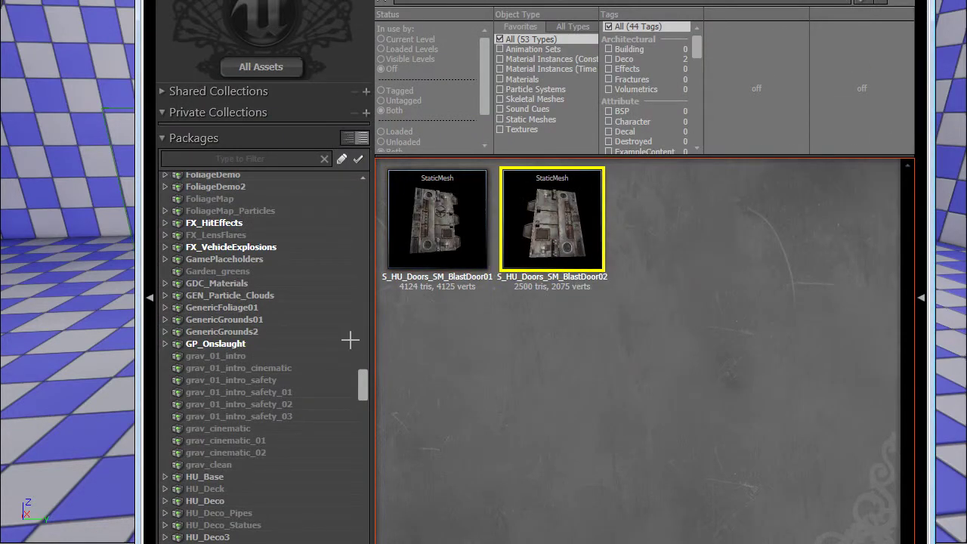
key("ctrl+shift+f")
right_click(372, 320)
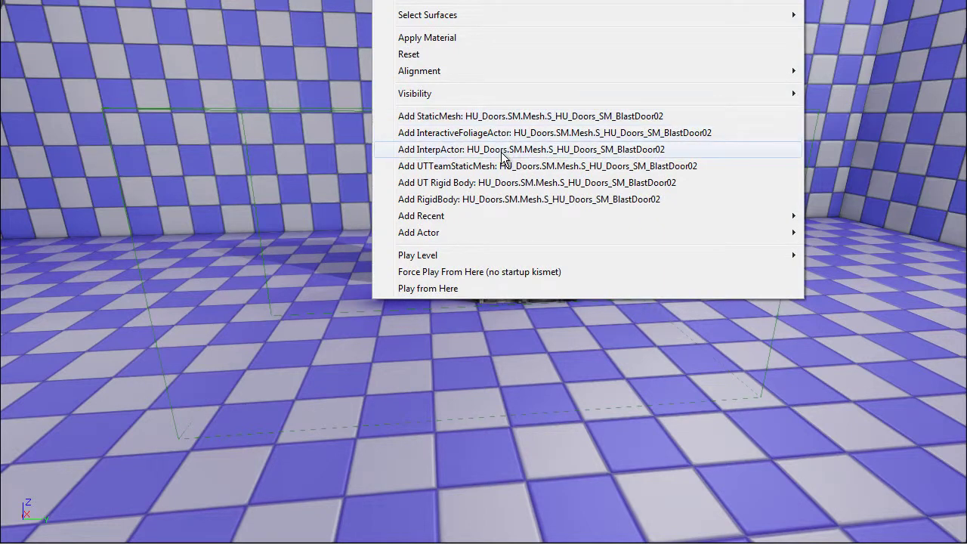
left_click(503, 150)
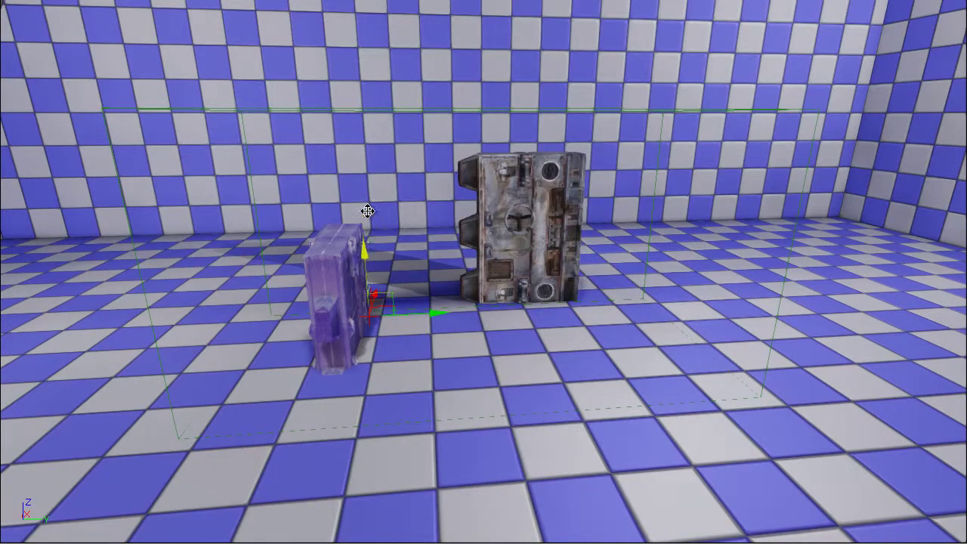
Rotate the new left-hand door to face the same way as the right-hand one and move it in line
key("space")
left_click_drag(363, 286, 761, 263)
key("space")
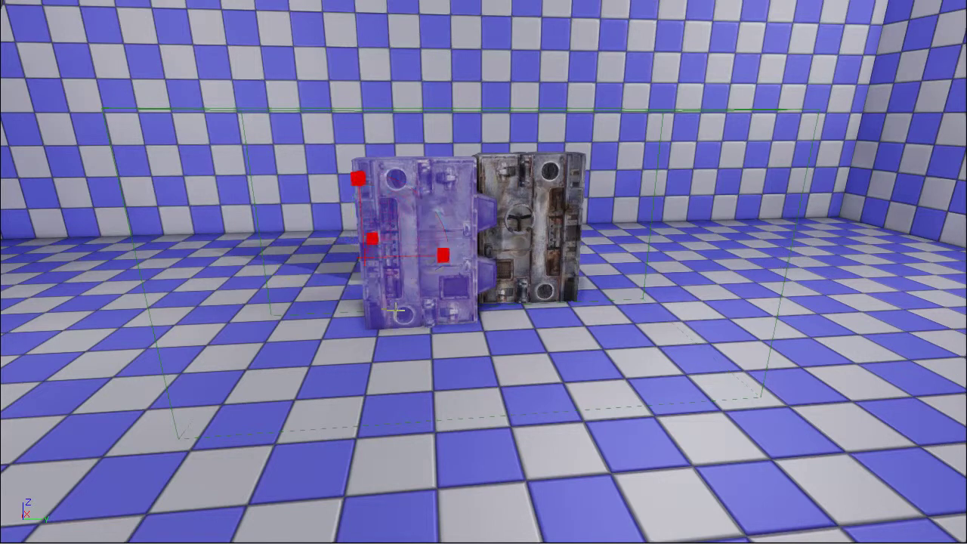
left_click_drag(371, 243, 376, 230)
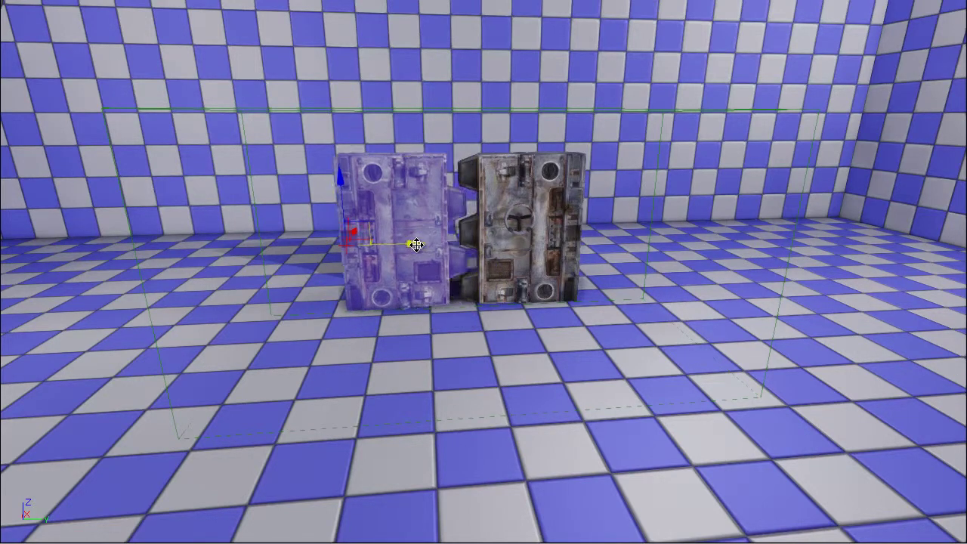
Look over the replaced door pair, the nearby column and the marker actor in front of it
right_click_drag(512, 302, 650, 325)
left_click(546, 266)
right_click_drag(670, 294, 449, 236)
mouse_move(451, 236)
left_mouse_down()
mouse_move(491, 238)
mouse_move(444, 226)
left_mouse_up()
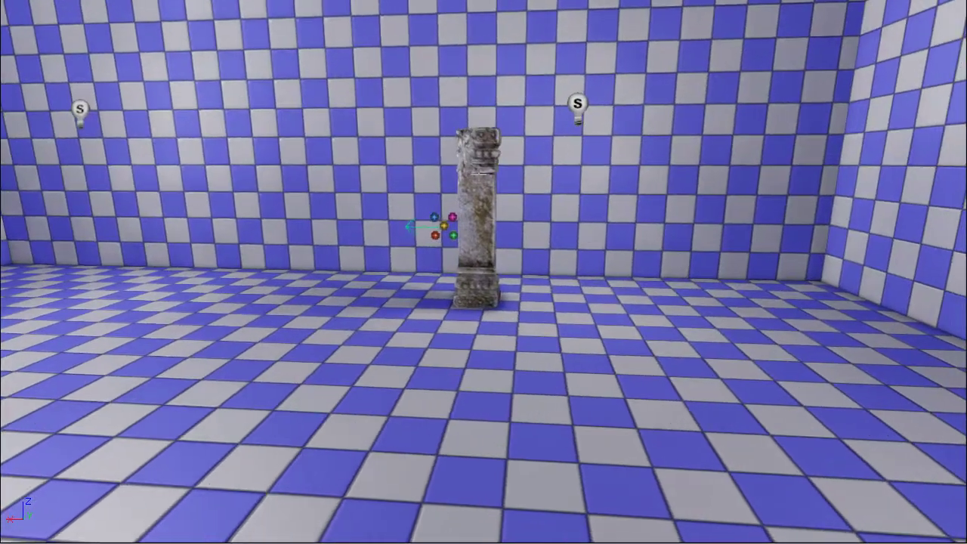
left_click(481, 173)
left_click(441, 228)
left_click(444, 226)
left_click(684, 245)
right_click_drag(687, 247, 557, 264)
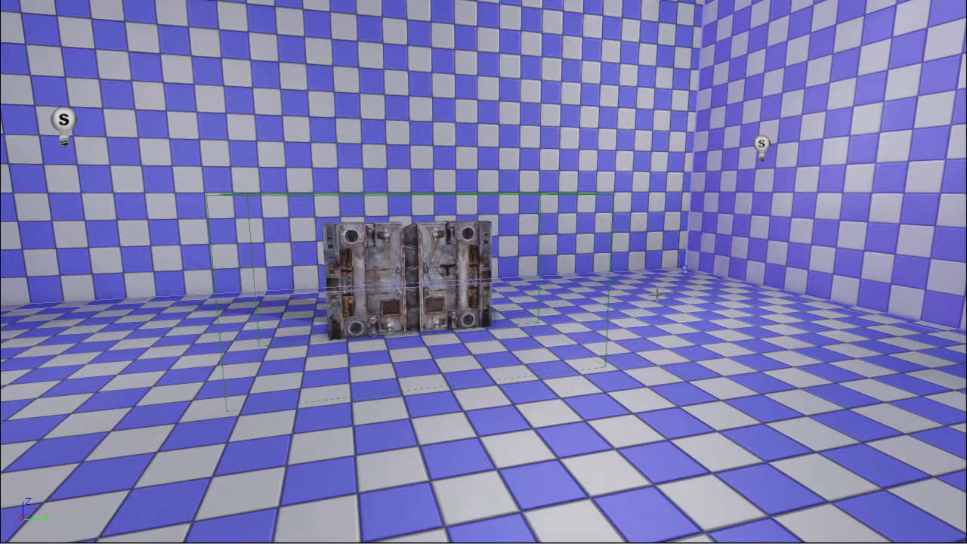
right_click_drag(678, 294, 635, 300)
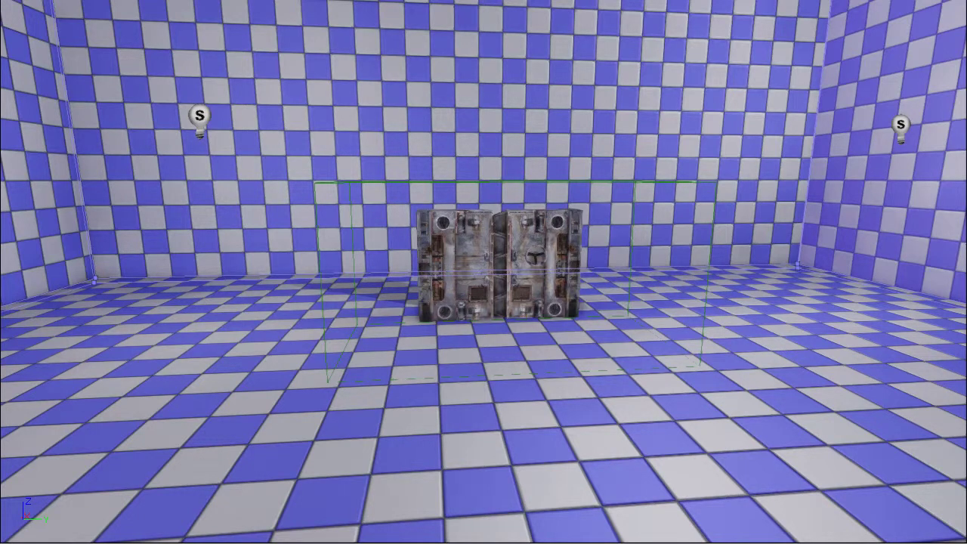
Try to open an existing UnrealMatinee sequence, and open the UnrealKismet editor instead
key("F11")
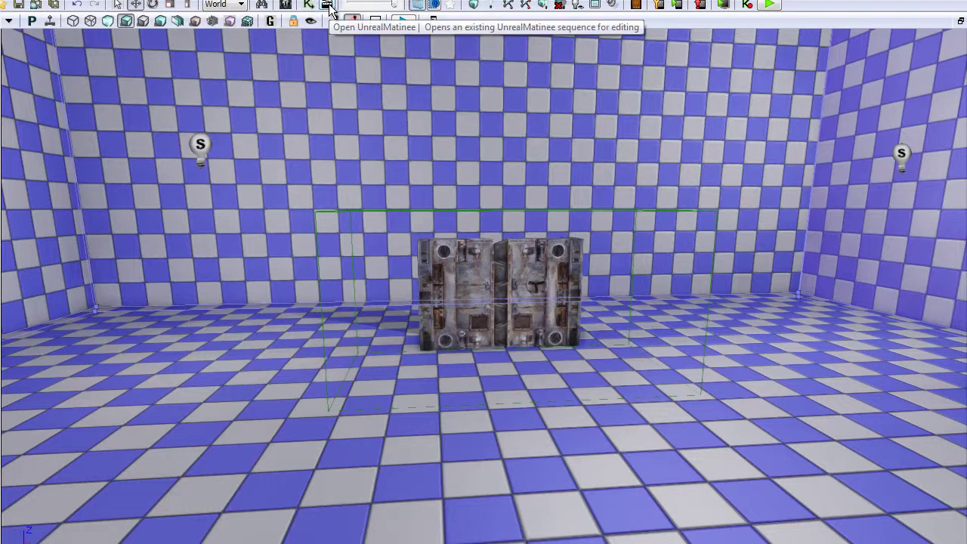
left_click(328, 6)
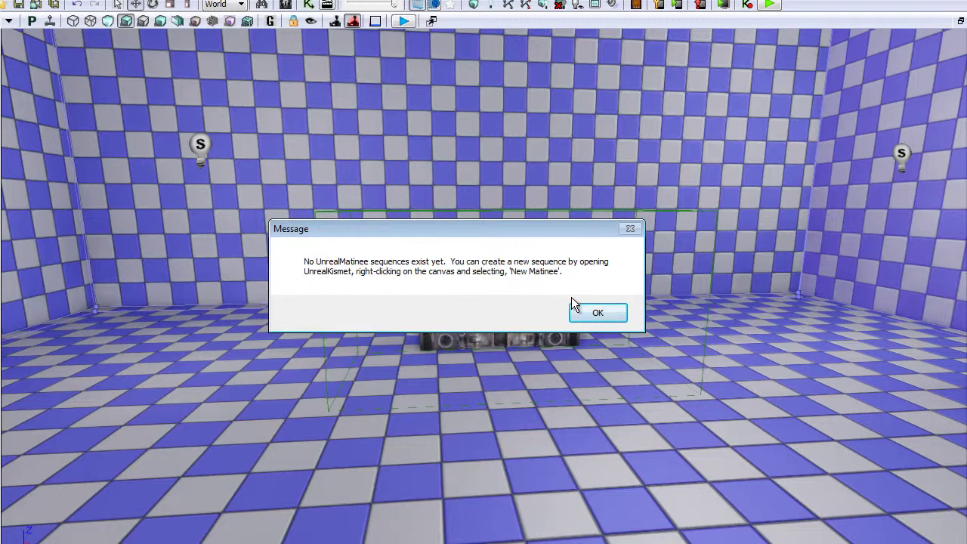
left_click(605, 314)
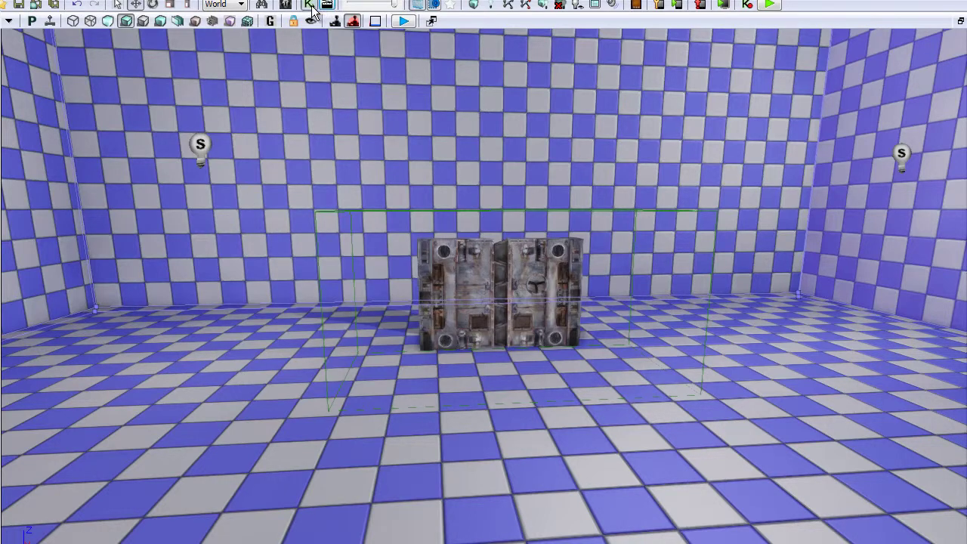
left_click(309, 5)
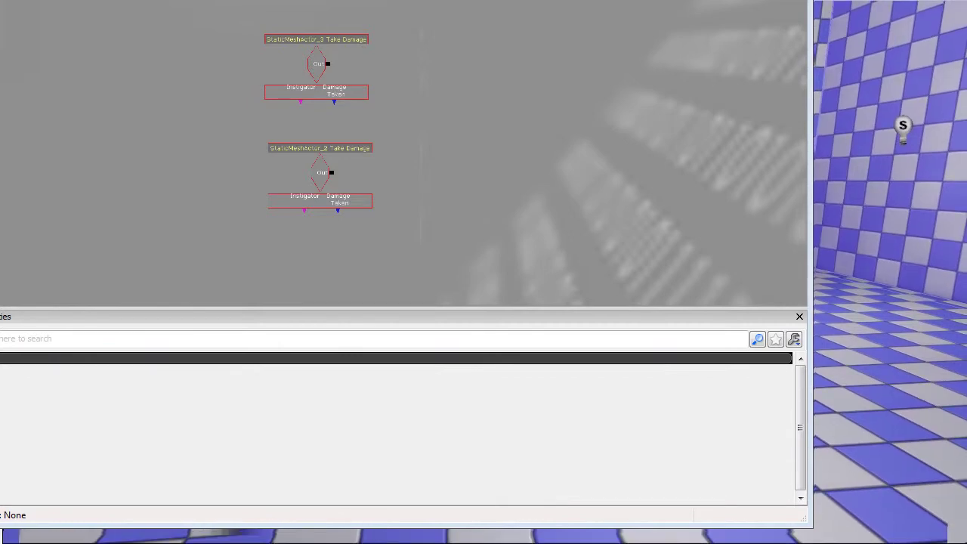
Examine the StaticMeshActor_3 and StaticMeshActor_2 Take Damage events in the Kismet graph
left_click_drag(466, 69, 477, 171)
left_click(356, 37)
scroll(357, 29, "up", 3)
left_click_drag(329, 258, 285, 93)
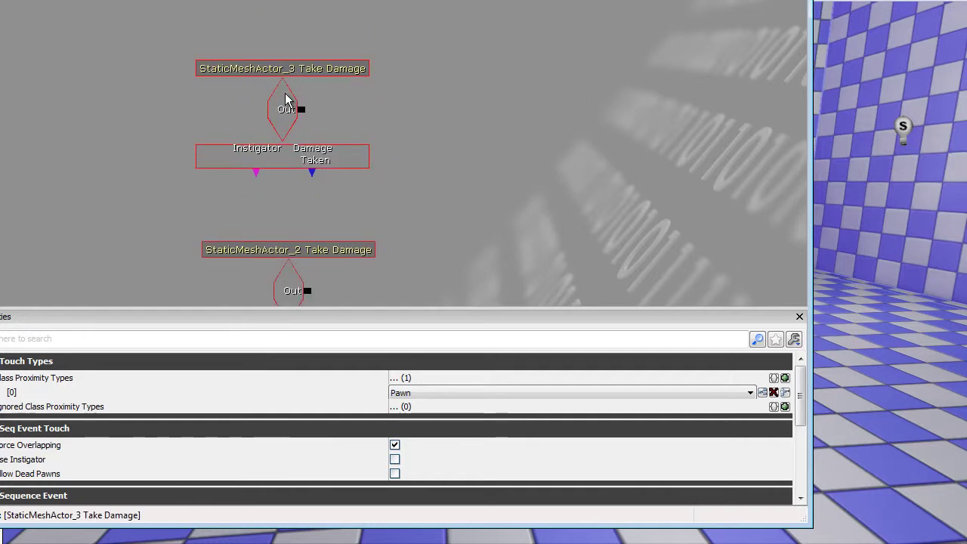
left_click(284, 93)
left_click_drag(324, 247, 343, 159)
left_click(342, 159)
left_click(498, 101)
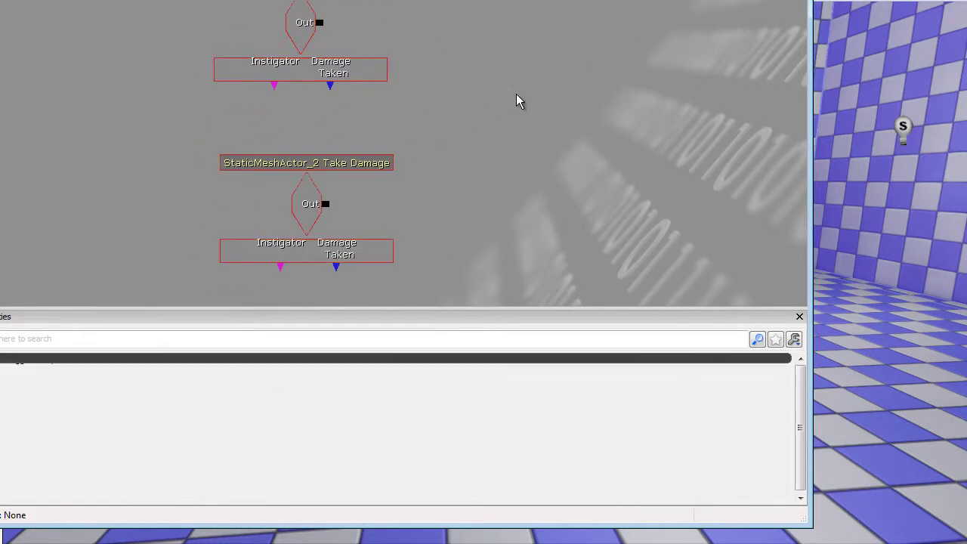
left_click(381, 158)
left_click_drag(477, 97, 450, 194)
left_click(346, 172)
left_click(515, 153)
Bring up the TriggerVolume_0 Touch event in the Kismet graph and select it to show its properties
left_click_drag(516, 153, 519, 285)
mouse_move(463, 149)
left_mouse_down()
mouse_move(451, 166)
mouse_move(448, 216)
left_mouse_up()
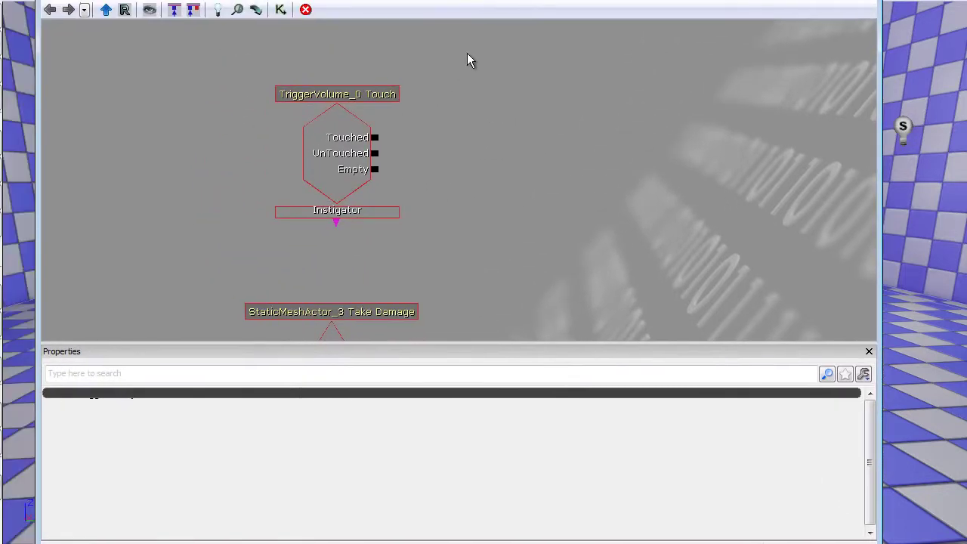
left_click(318, 152)
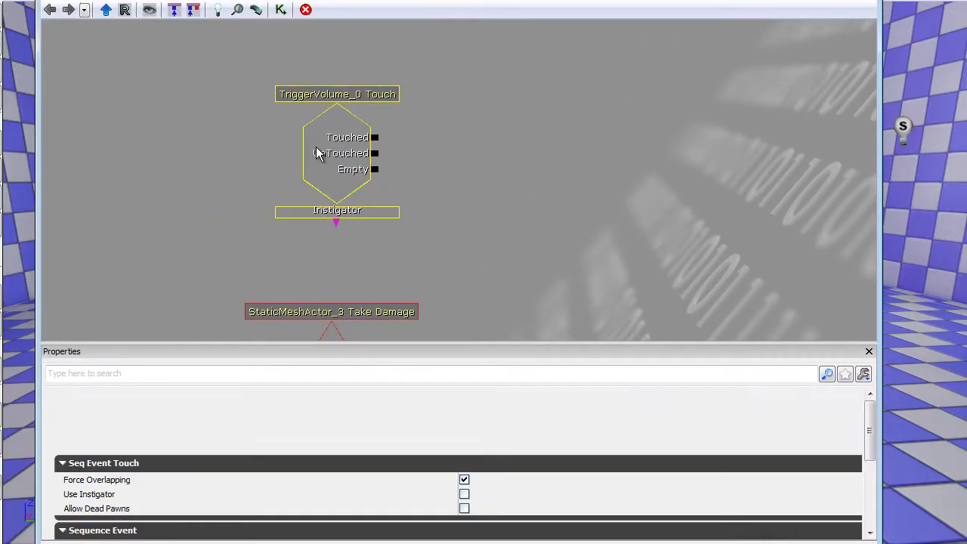
Add a new Matinee beside the TriggerVolume_0 Touch event and select its attached Matinee Data node
right_click(506, 121)
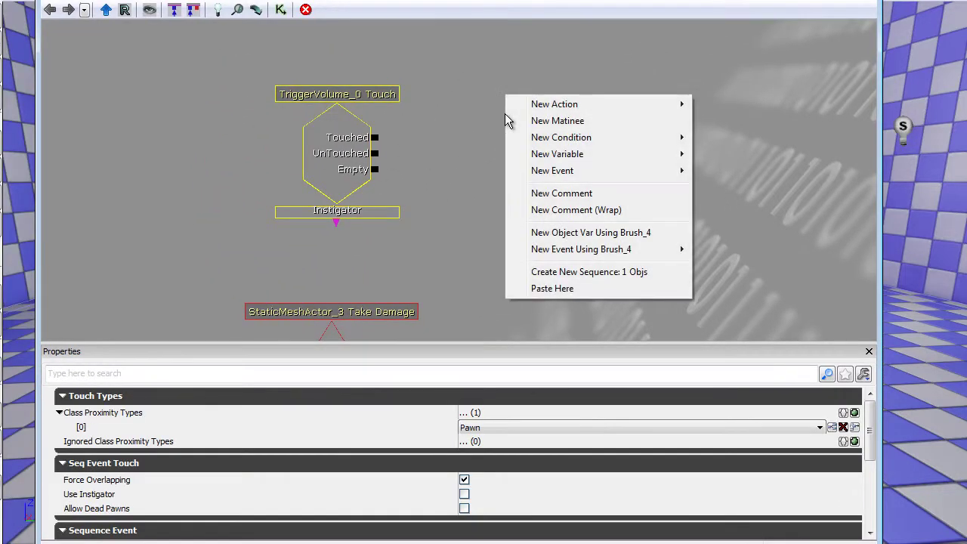
left_click(557, 121)
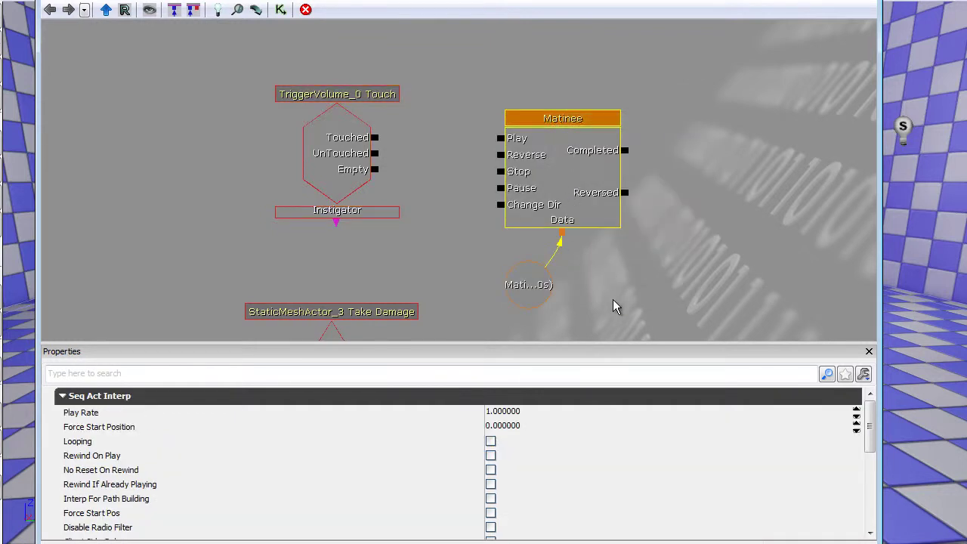
left_click(529, 286)
left_click_drag(630, 268, 561, 259)
left_click(463, 278)
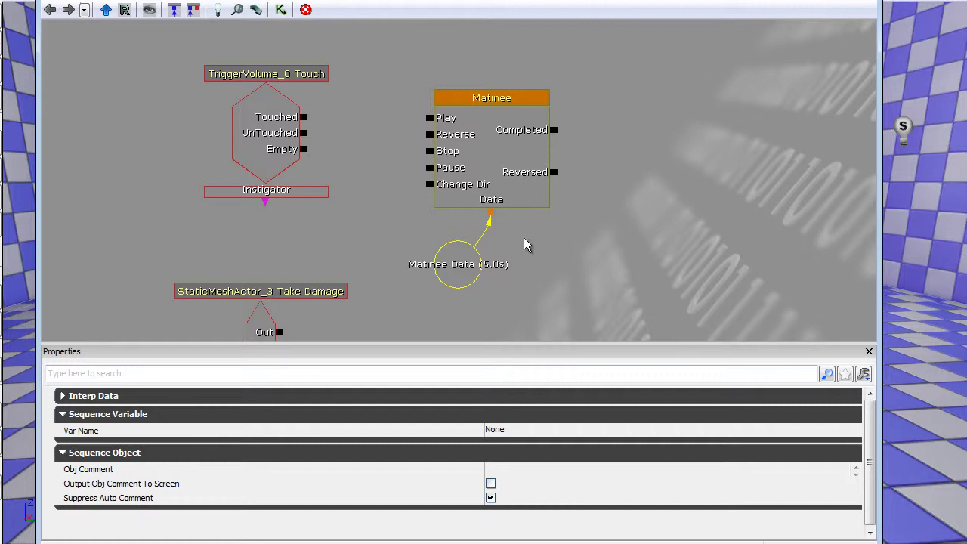
Connect the Touched output of the TriggerVolume_0 Touch event to the Matinee's Play input
mouse_move(578, 221)
left_mouse_down()
mouse_move(567, 207)
mouse_move(582, 211)
left_mouse_up()
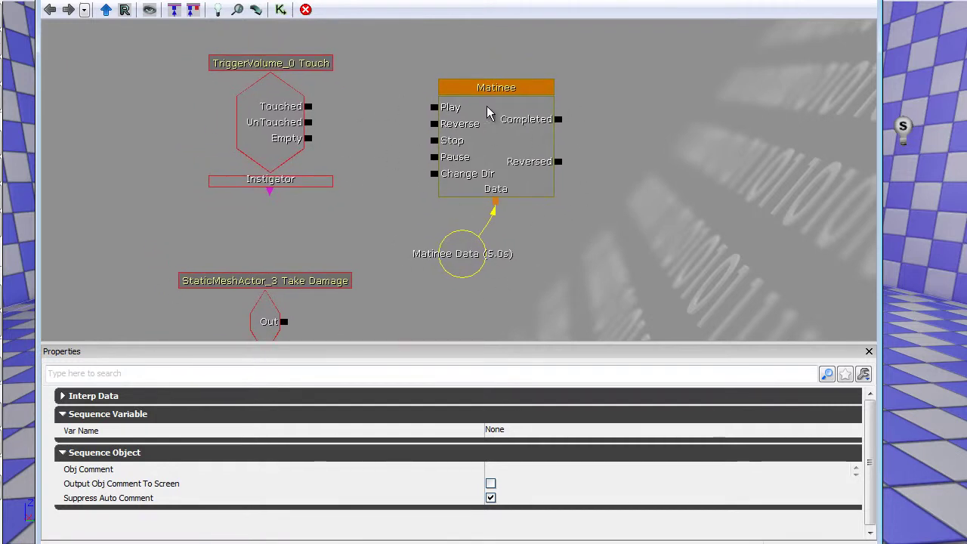
left_click(585, 185)
left_click_drag(309, 106, 435, 108)
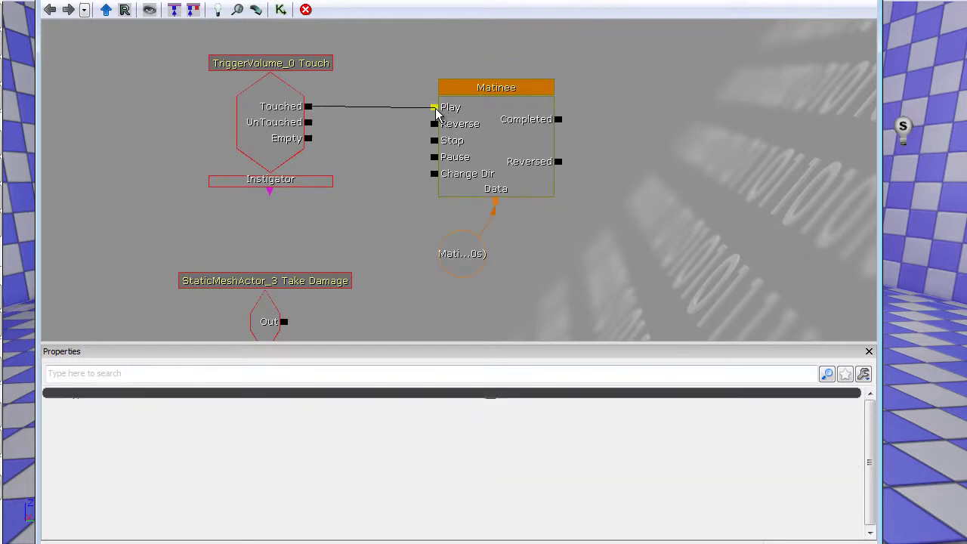
Try the Rewind On Play option in the Matinee's properties and switch it off again
left_click(487, 130)
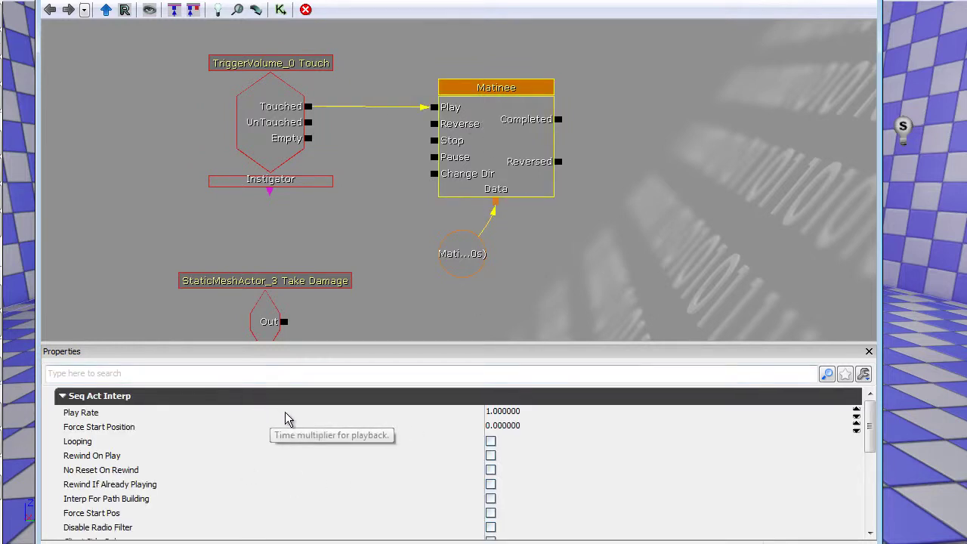
left_click_drag(529, 1, 522, 0)
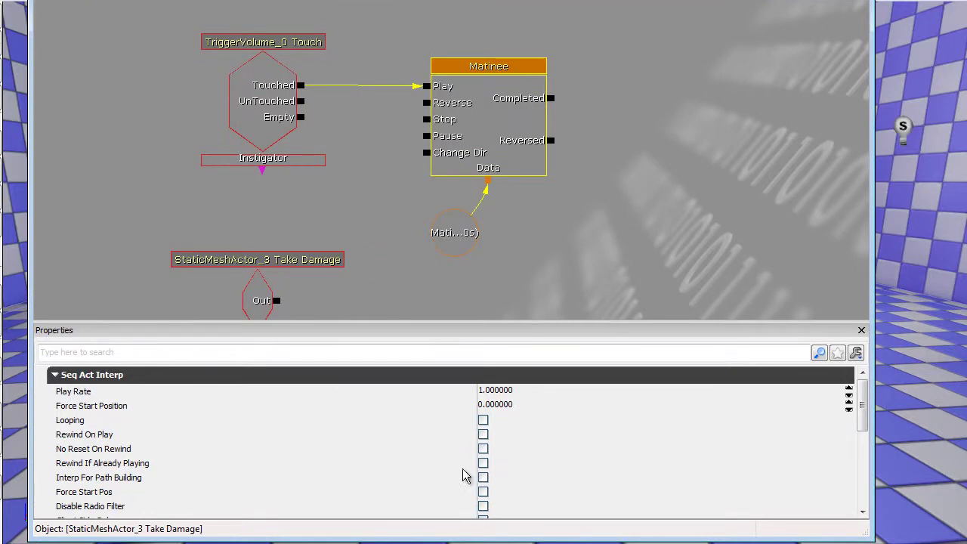
scroll(864, 404, "down", 2)
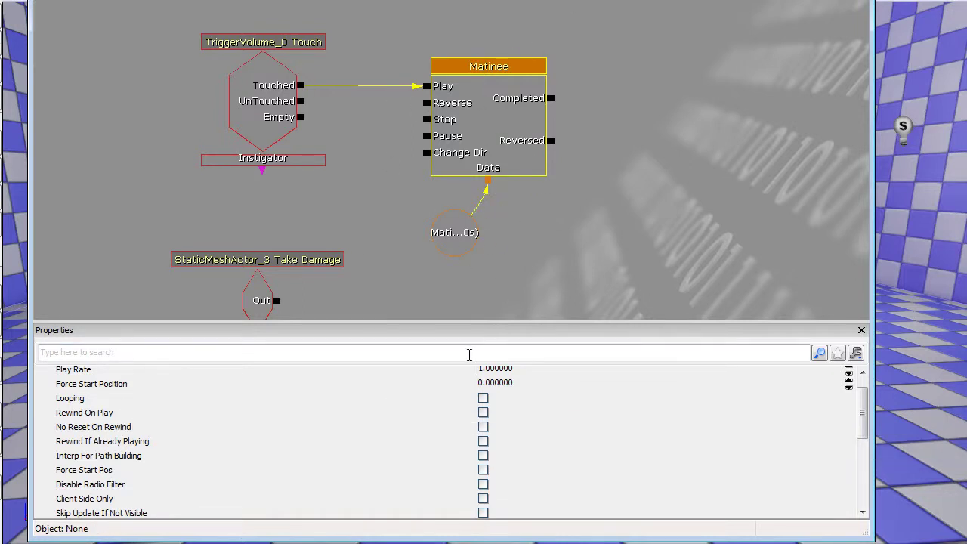
left_click(484, 414)
left_click(484, 415)
left_click(484, 414)
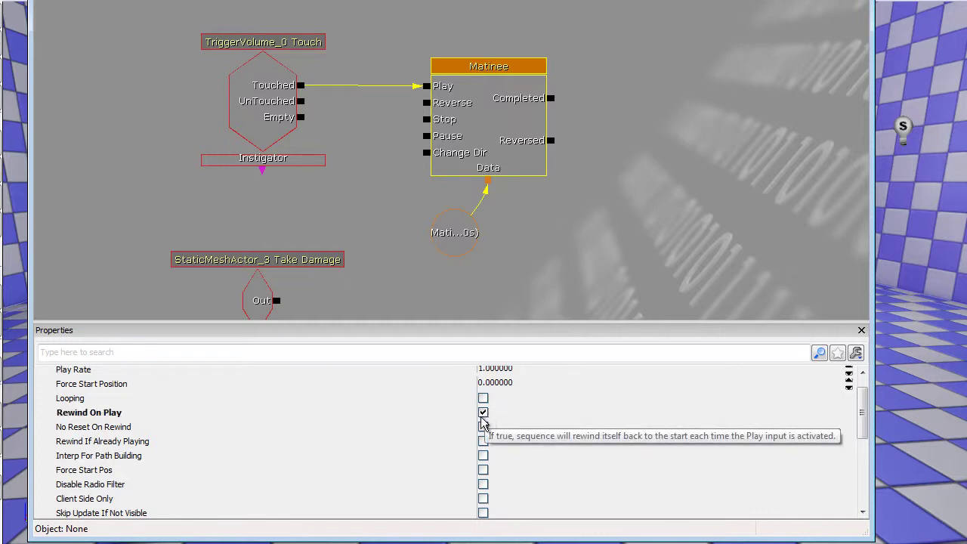
left_click(483, 413)
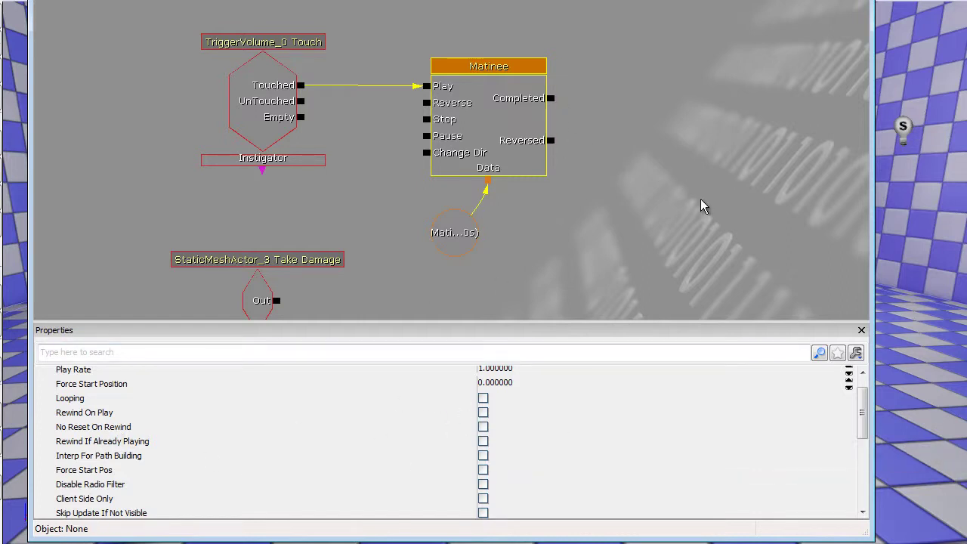
Examine the properties of the Matinee Data node and the Seq Act Interp settings of the Matinee, and clear the selection
left_click(453, 239)
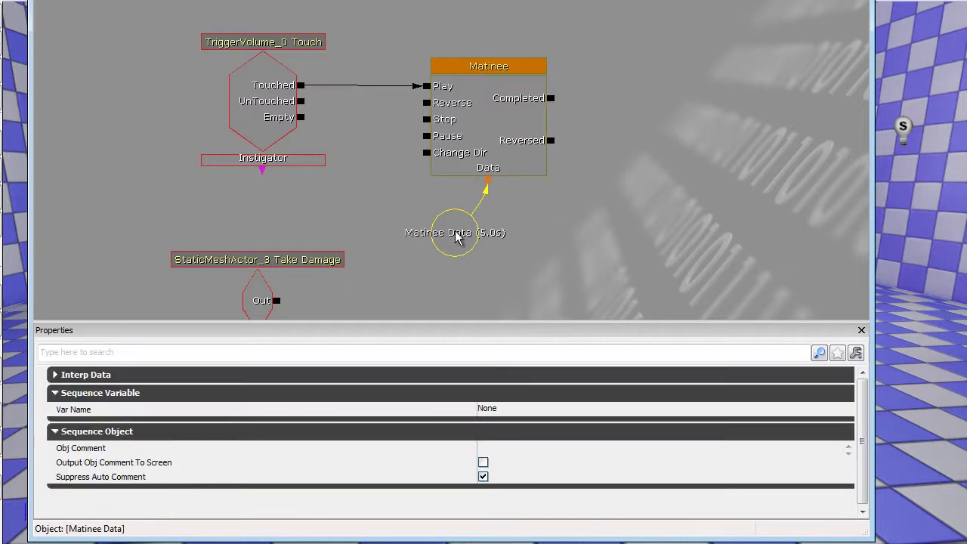
left_click(480, 118)
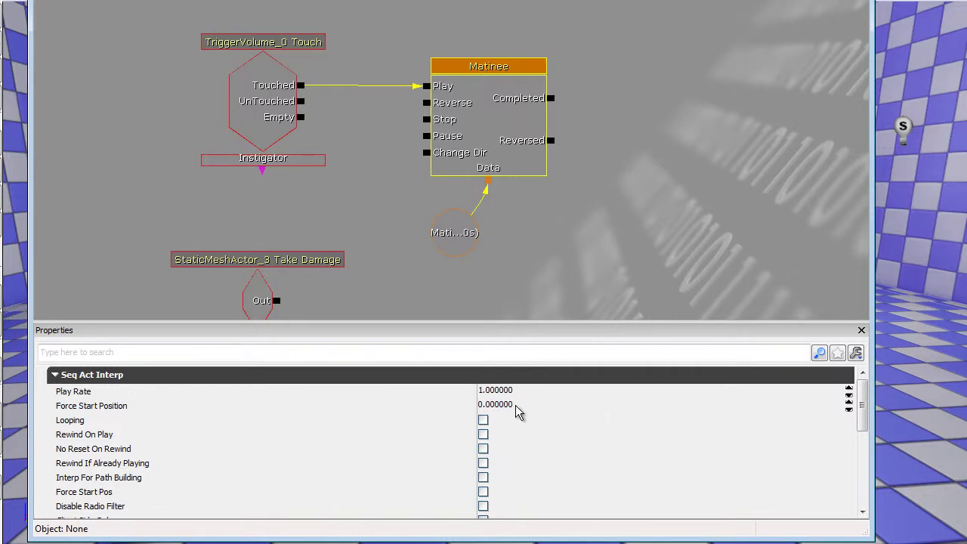
left_click(515, 169)
left_click(533, 410)
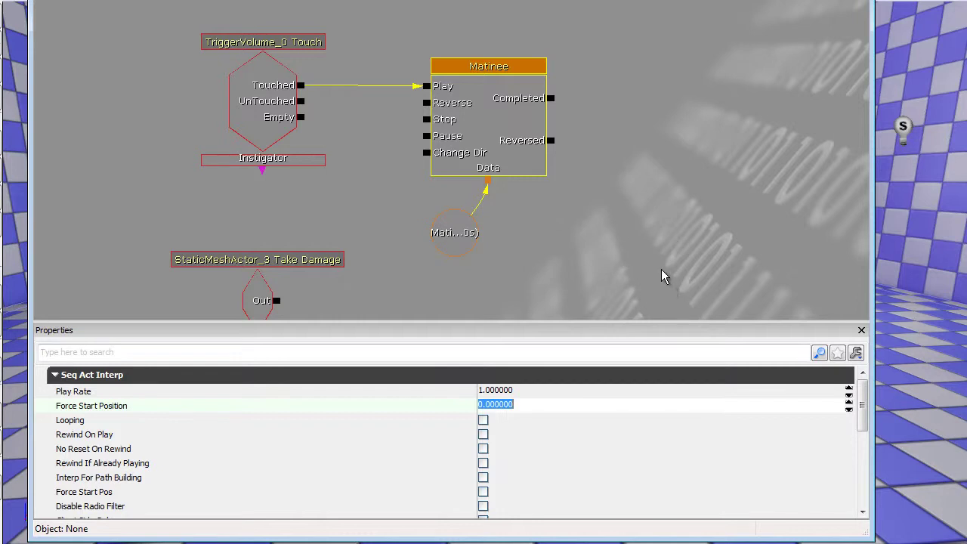
left_click_drag(866, 401, 870, 445)
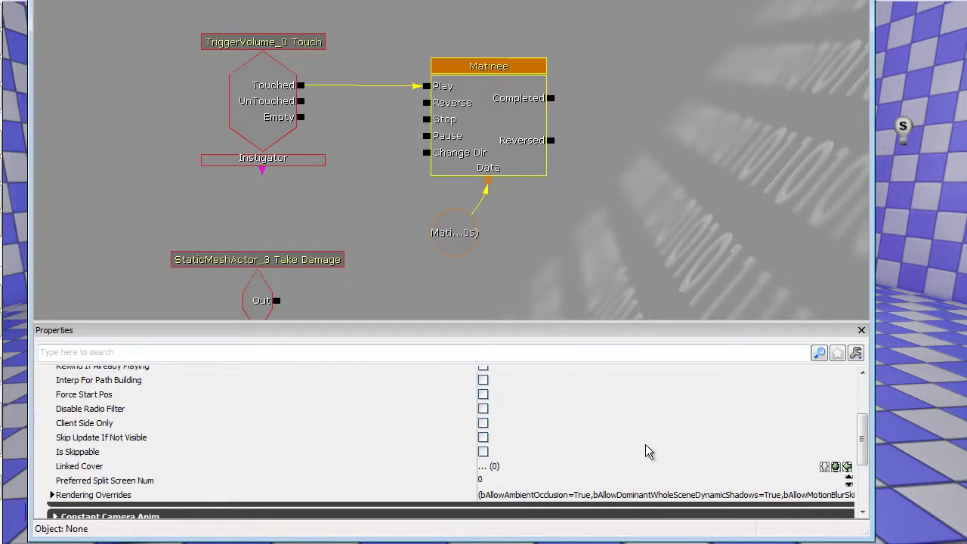
left_click_drag(861, 447, 866, 386)
left_click(730, 259)
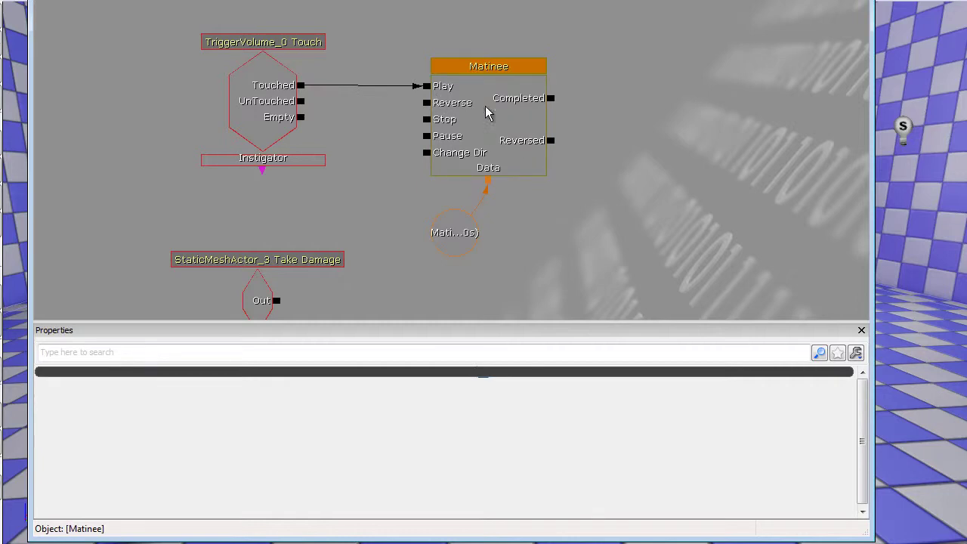
Open the new Matinee sequence in the UnrealMatinee editor, and reposition and resize its window to fit the screen
left_click(459, 105)
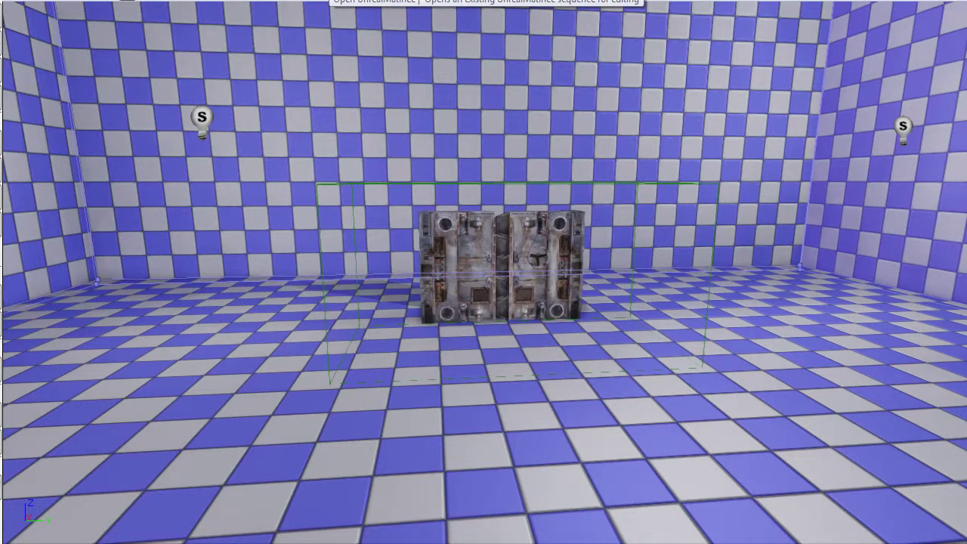
left_click(330, 0)
left_click_drag(741, 0, 391, 10)
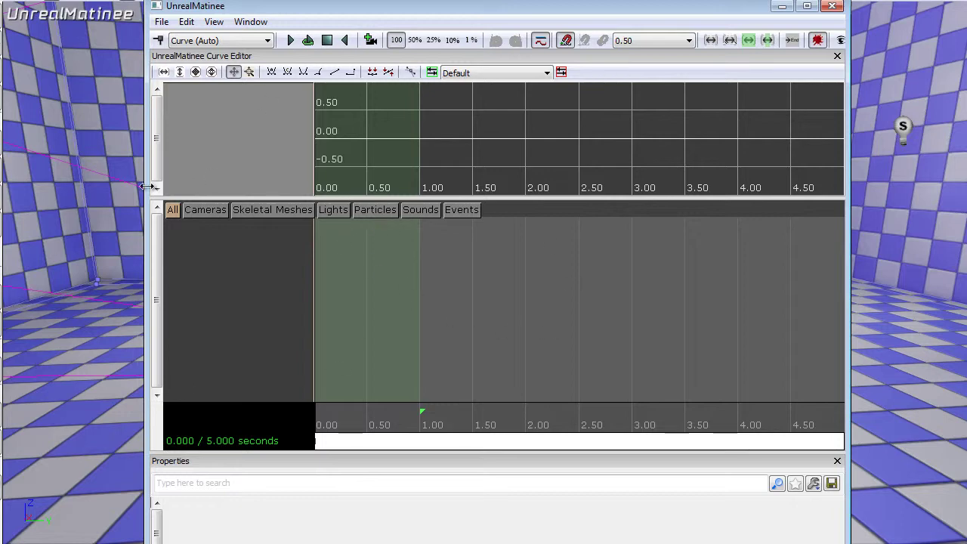
mouse_move(321, 11)
left_mouse_down()
mouse_move(360, 26)
mouse_move(321, 16)
left_mouse_up()
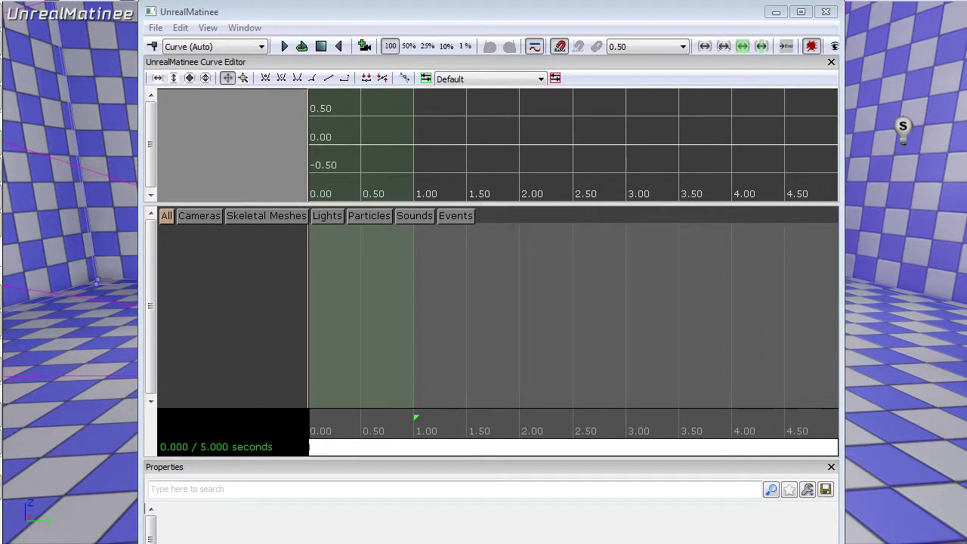
mouse_move(376, 543)
left_mouse_down()
mouse_move(372, 523)
mouse_move(374, 538)
left_mouse_up()
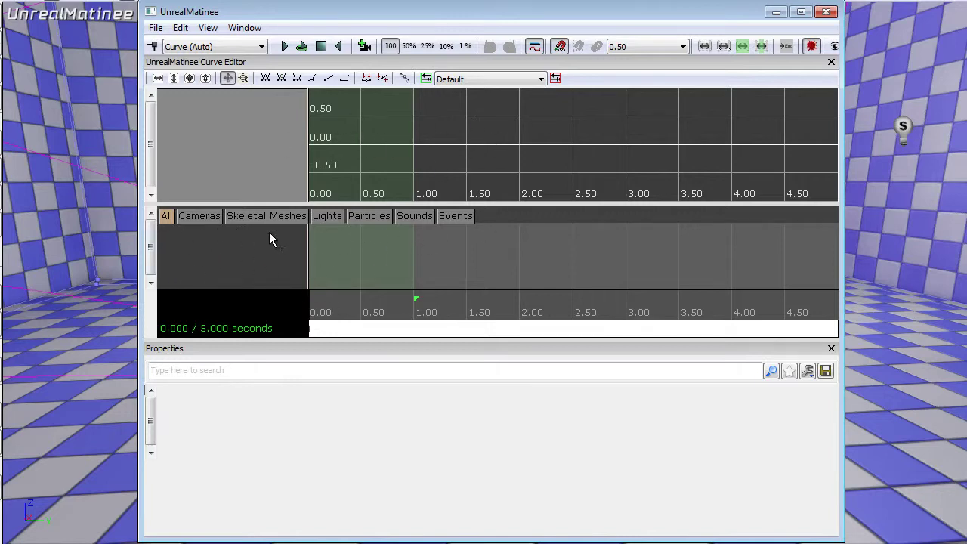
left_click_drag(142, 242, 144, 242)
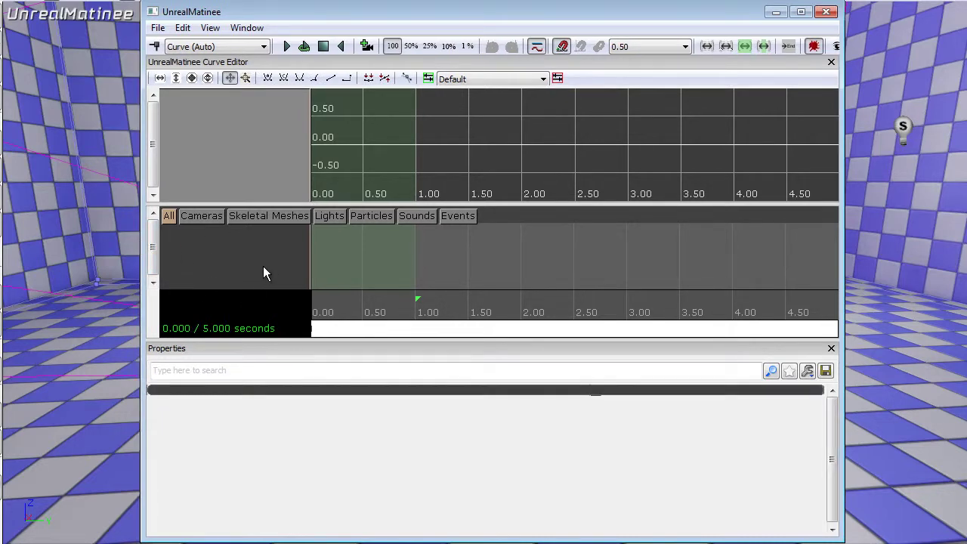
Check which UnrealMatinee editor sections are shown and hide Properties to give the track area more room
left_click(247, 28)
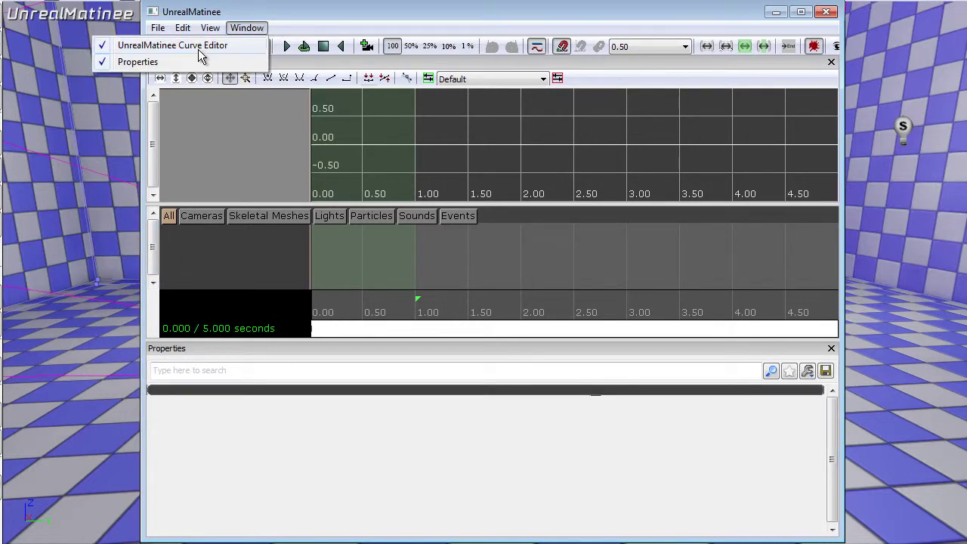
left_click(254, 31)
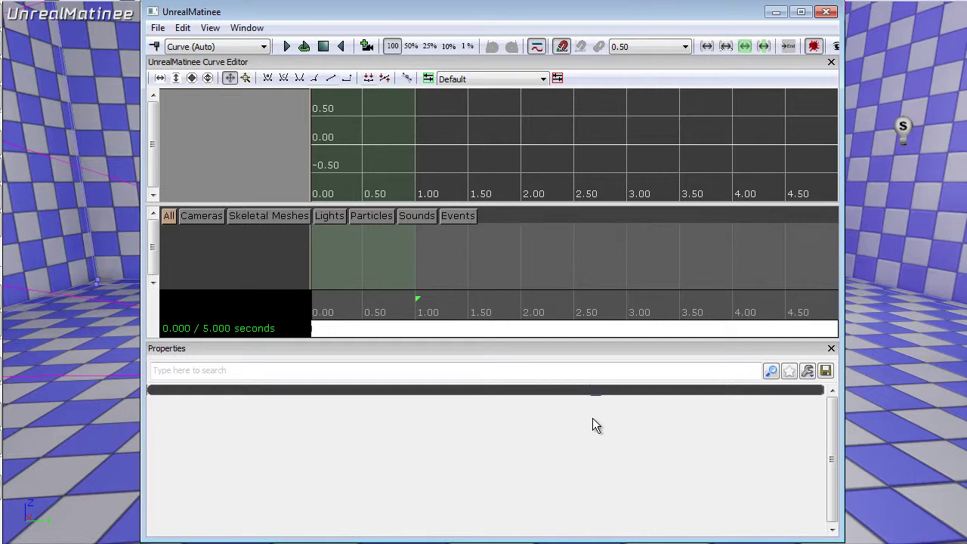
left_click(831, 348)
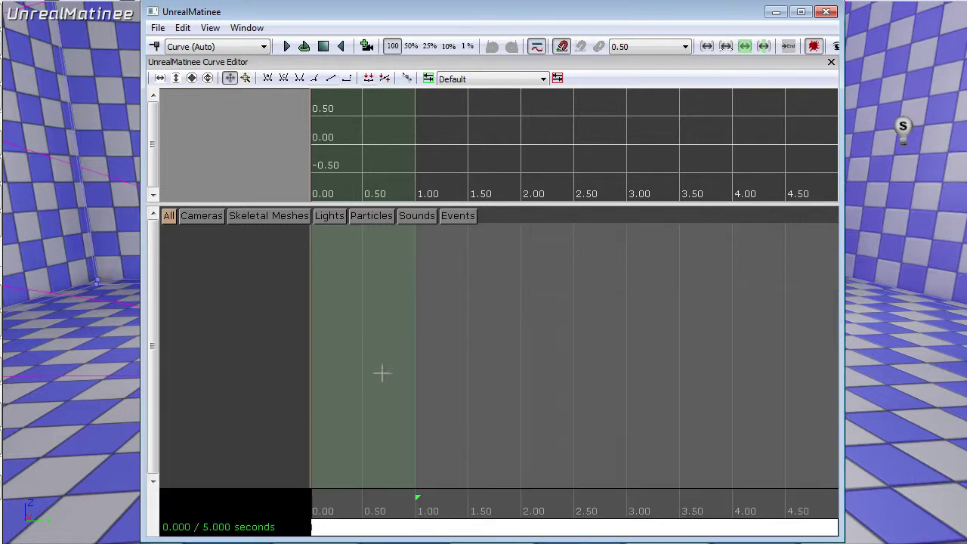